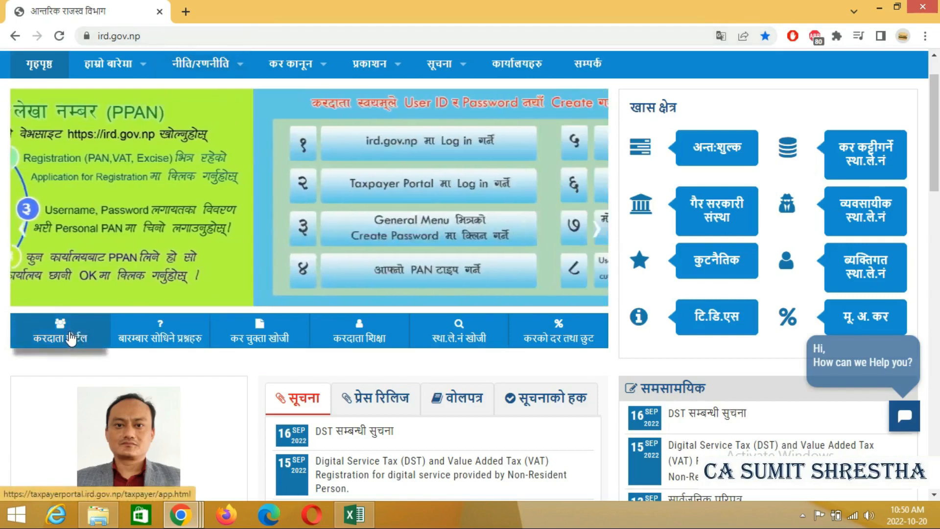
# - From the taxpayer portal's Income Tax E-Services, open the empty D-01 Return Entry form
pyautogui.click(70, 338)
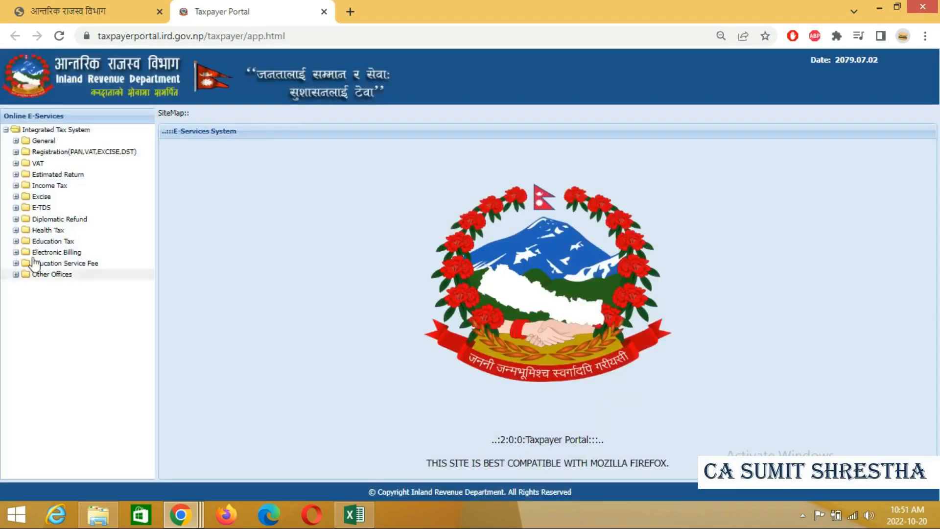
pyautogui.click(16, 187)
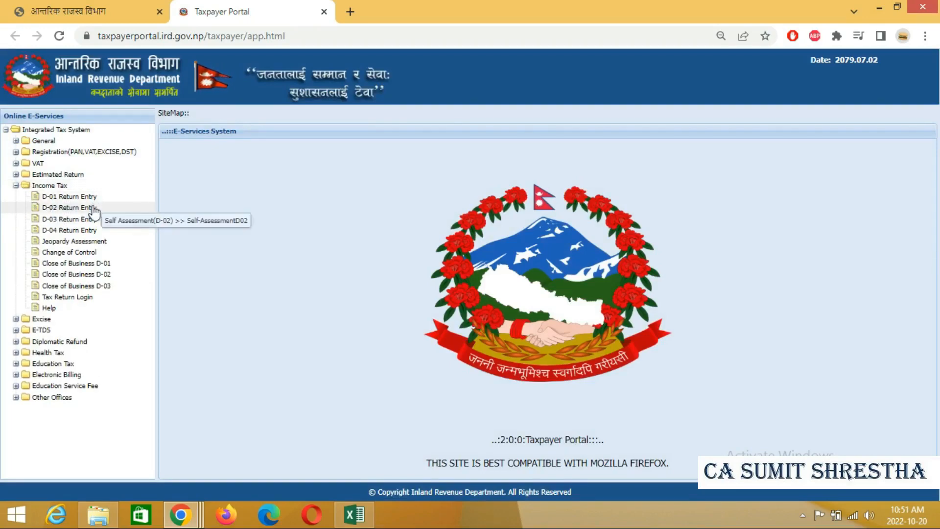
pyautogui.click(63, 197)
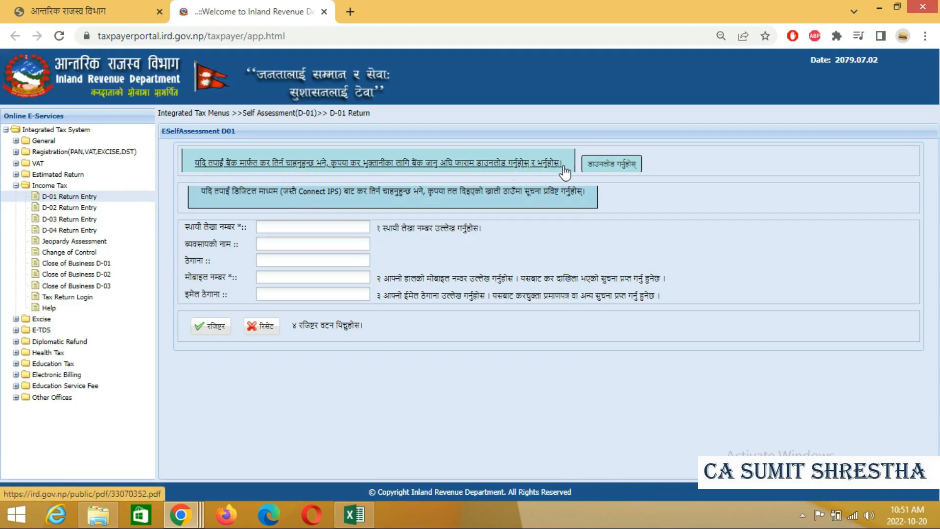
# - Open the D-01 bank payment form PDF 33070352.pdf, zoom to 175%, and scroll through page 1
pyautogui.click(591, 166)
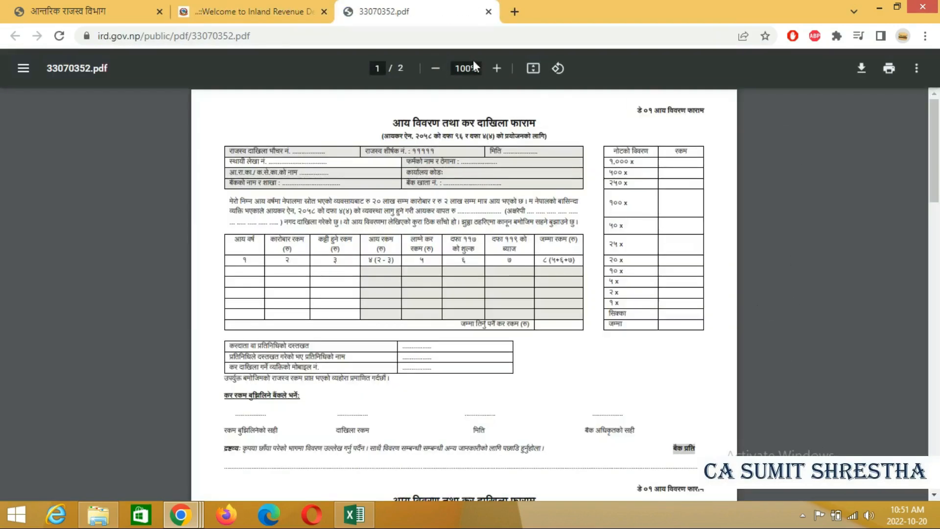
pyautogui.click(497, 69)
pyautogui.click(496, 70)
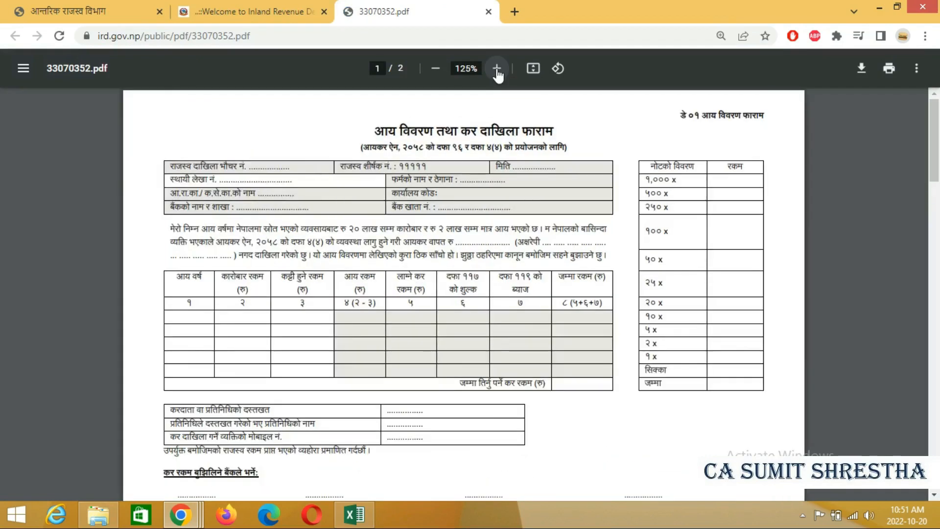
pyautogui.click(497, 70)
pyautogui.click(496, 69)
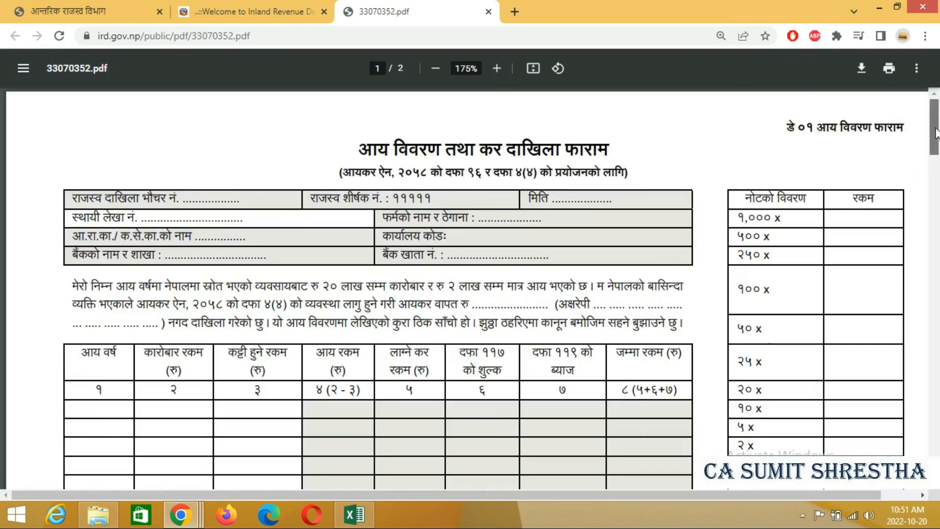
pyautogui.moveTo(934, 135); pyautogui.dragTo(939, 267)
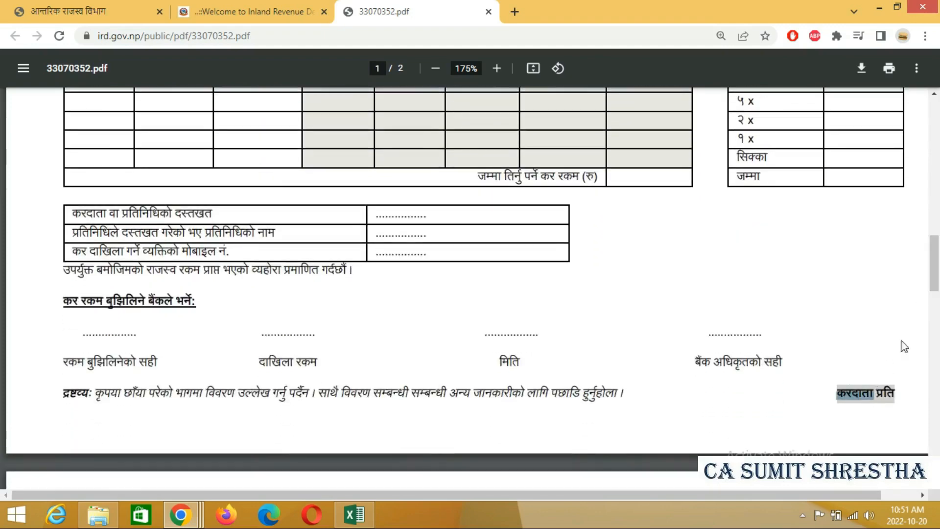
pyautogui.moveTo(935, 283); pyautogui.dragTo(936, 124)
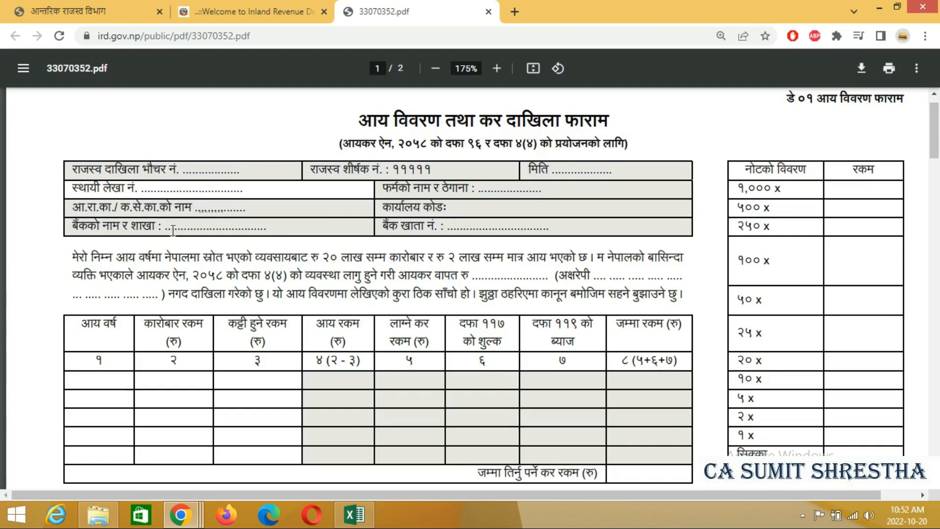
# - Highlight the bank name line and the 20 lakh turnover limit wording in the PDF
pyautogui.moveTo(169, 228); pyautogui.dragTo(209, 227)
pyautogui.click(472, 228)
pyautogui.moveTo(324, 257); pyautogui.dragTo(374, 261)
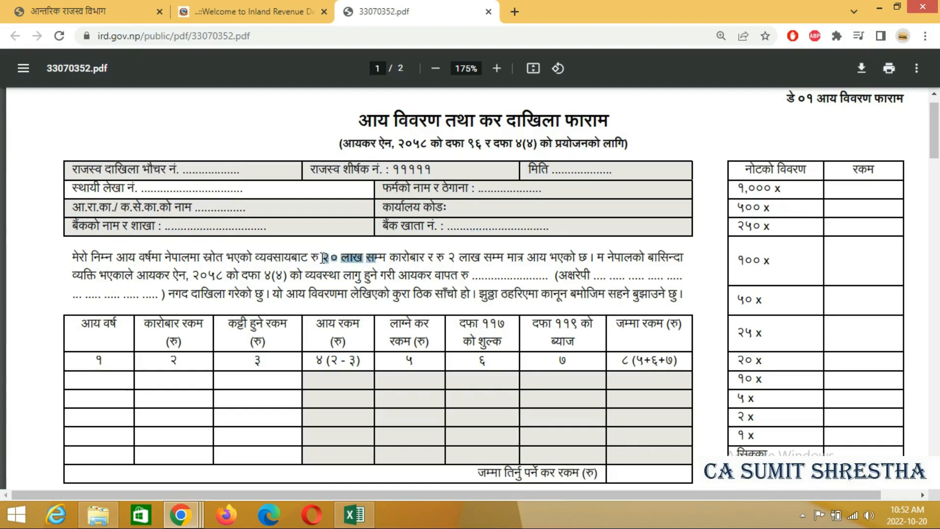
pyautogui.moveTo(312, 258); pyautogui.dragTo(418, 260)
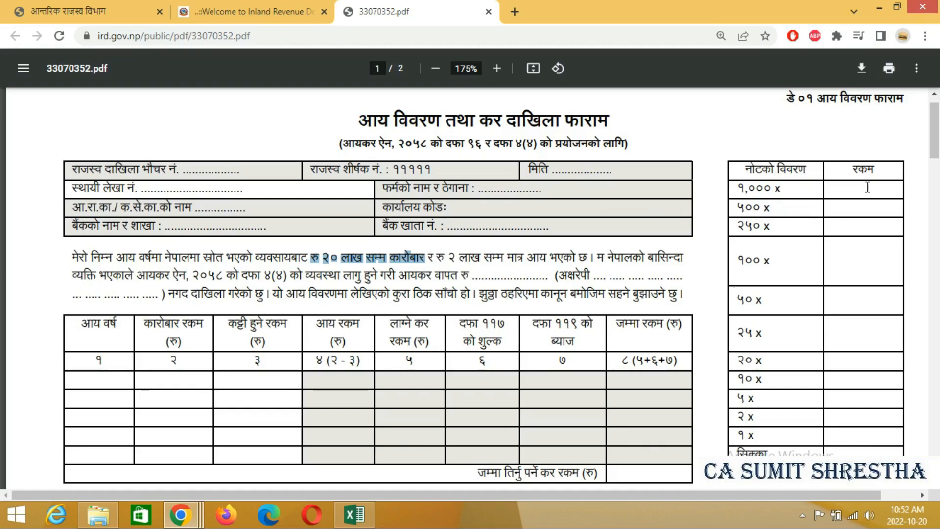
pyautogui.click(789, 190)
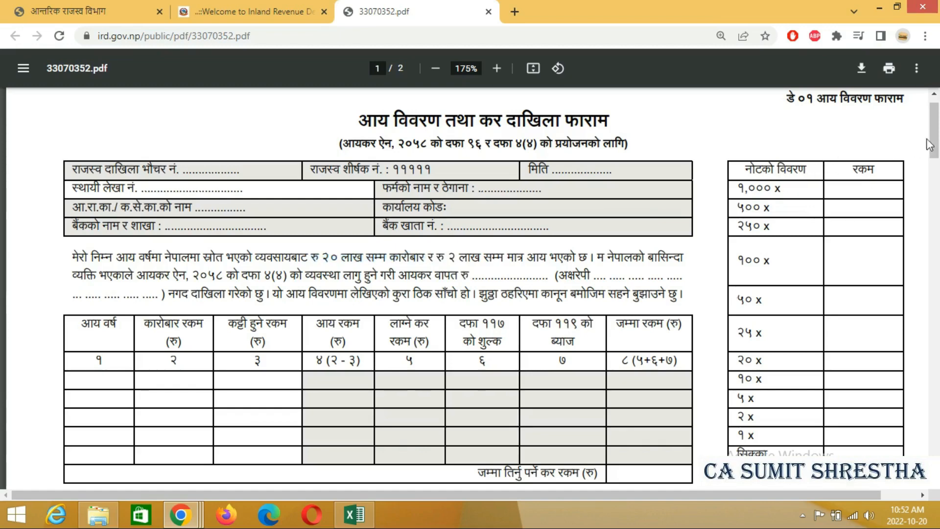
pyautogui.moveTo(937, 140); pyautogui.dragTo(938, 152)
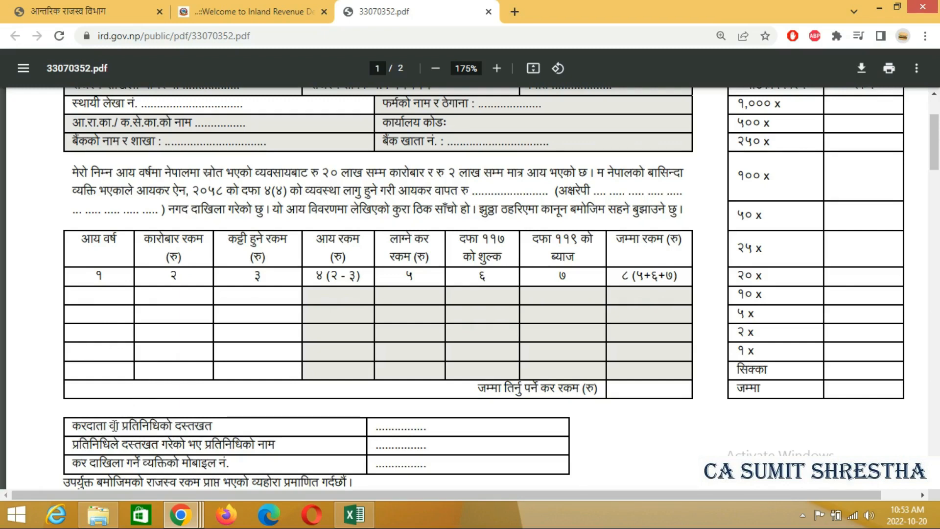
# - Check the taxpayer signature row, scroll to page 2's instructions, and return to the portal's D-01 form
pyautogui.moveTo(112, 426); pyautogui.dragTo(168, 424)
pyautogui.click(165, 424)
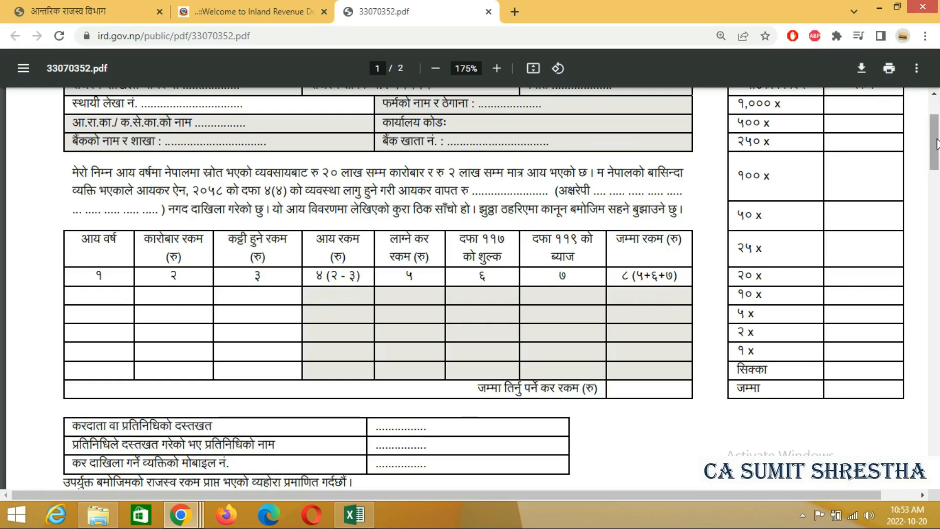
pyautogui.moveTo(937, 144); pyautogui.dragTo(937, 324)
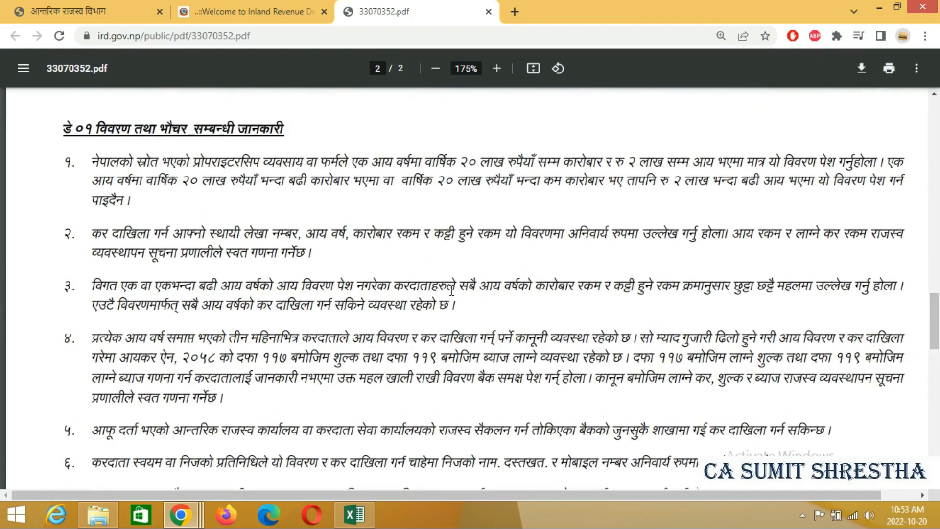
pyautogui.click(271, 12)
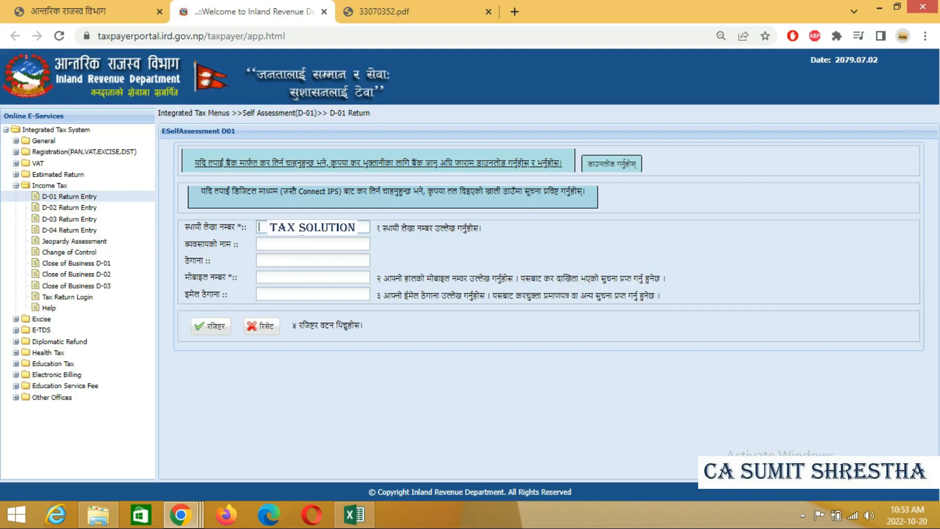
# - Enter the taxpayer's PAN to auto-fill the business details, then register the D-01 form
pyautogui.write('61')
pyautogui.press('Tab')
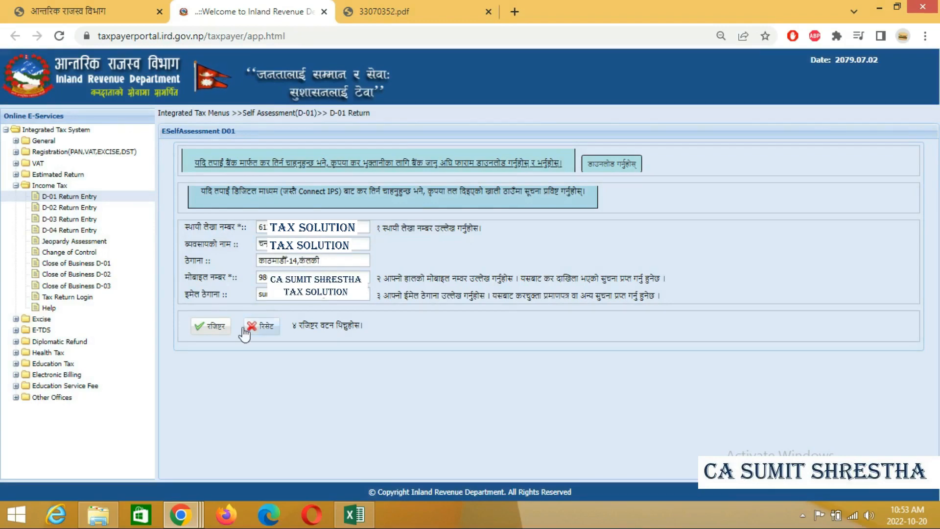
pyautogui.click(214, 328)
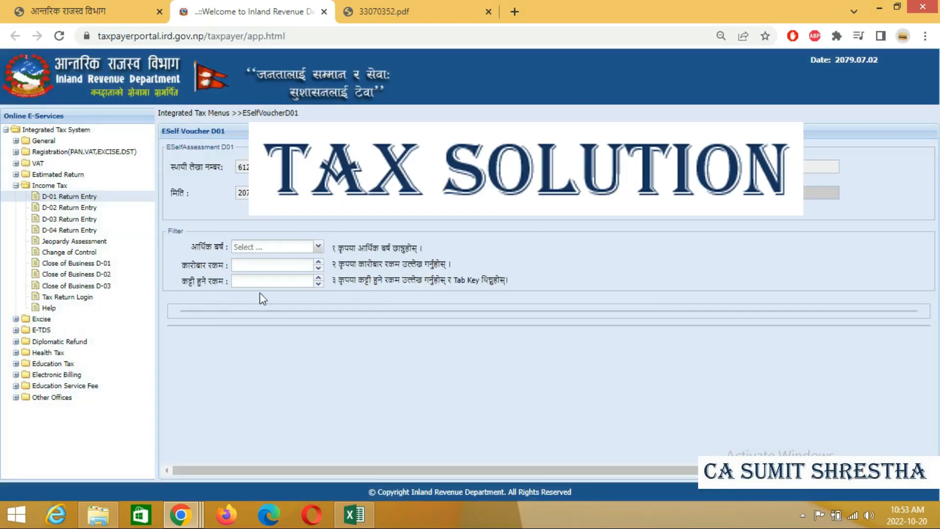
# - Select fiscal year 2078.079 and enter a turnover of 3200000 on the D-01 voucher
pyautogui.click(319, 247)
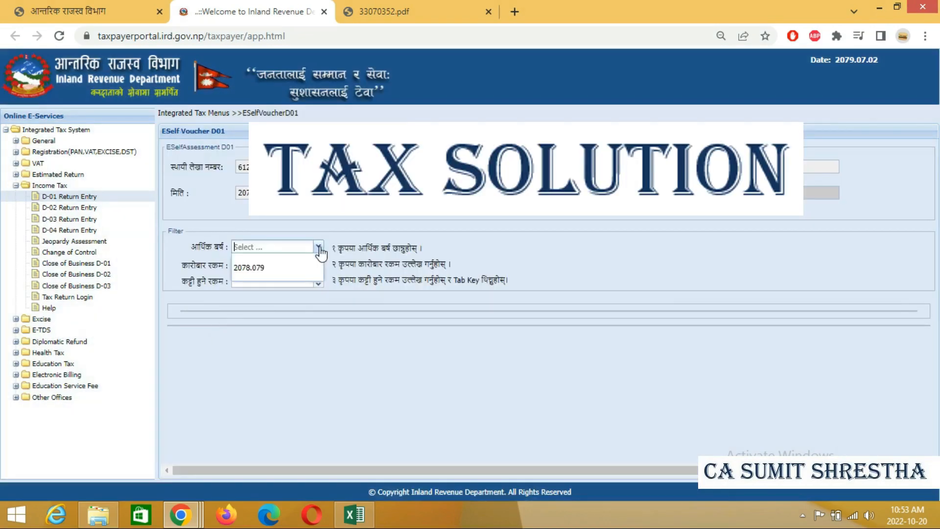
pyautogui.click(272, 273)
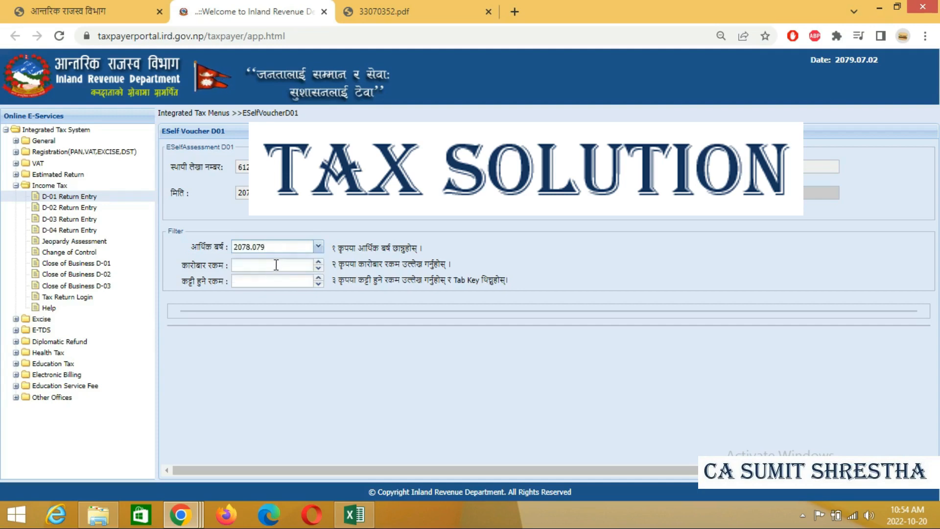
pyautogui.click(277, 265)
pyautogui.write('320')
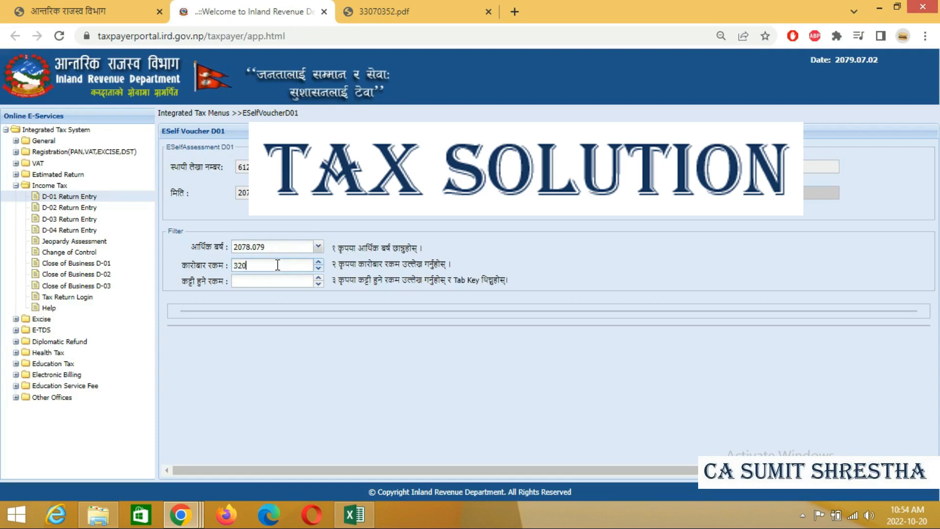
pyautogui.write('0000')
pyautogui.press('Tab')
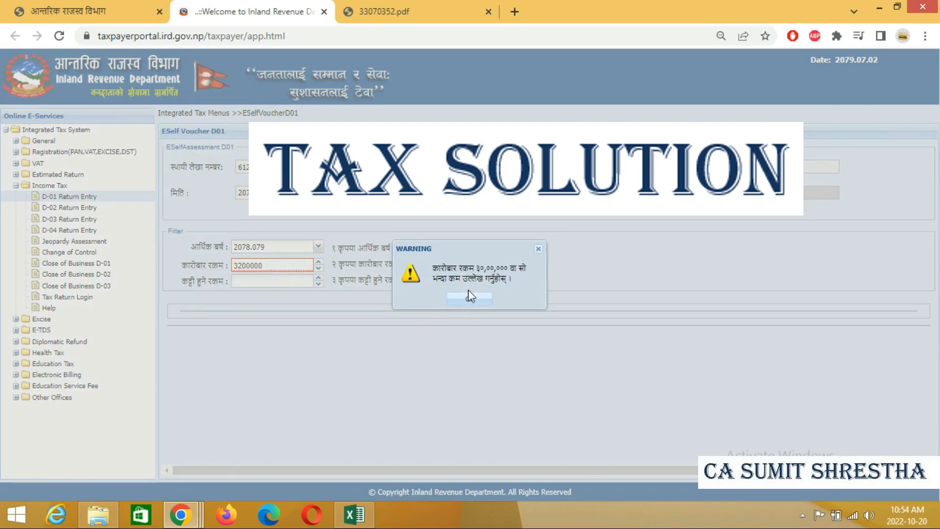
# - Dismiss the warning, correct the turnover to 3000000, and enter 260000 as the deductible amount
pyautogui.click(470, 301)
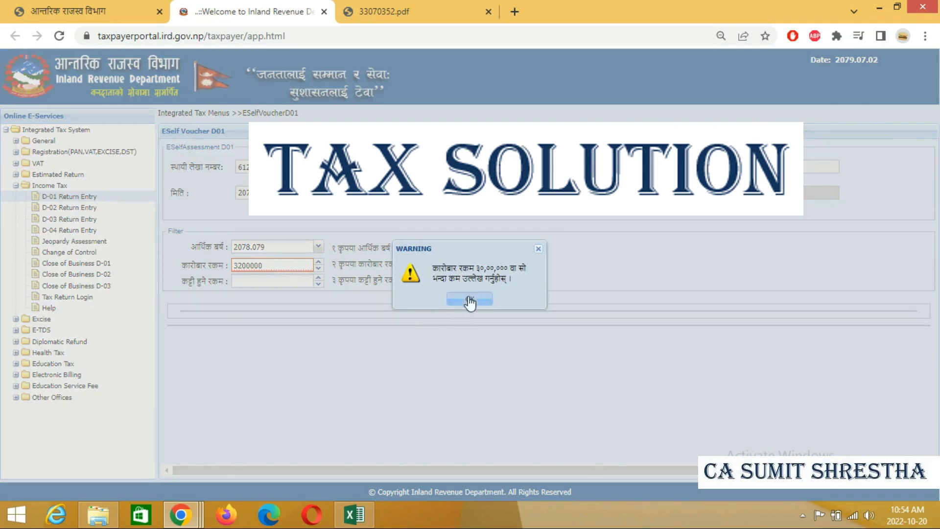
pyautogui.click(244, 265)
pyautogui.press('BackSpace')
pyautogui.write('0')
pyautogui.click(245, 281)
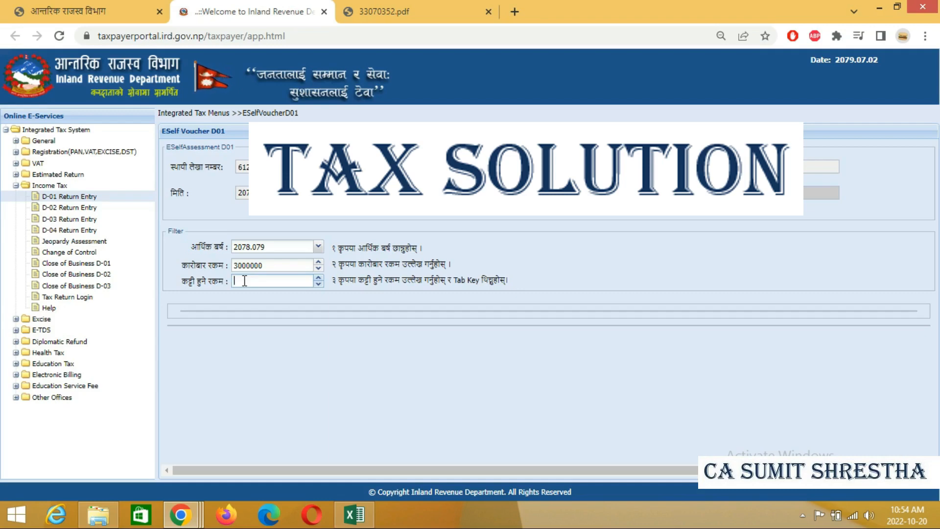
pyautogui.write('260000')
pyautogui.press('Tab')
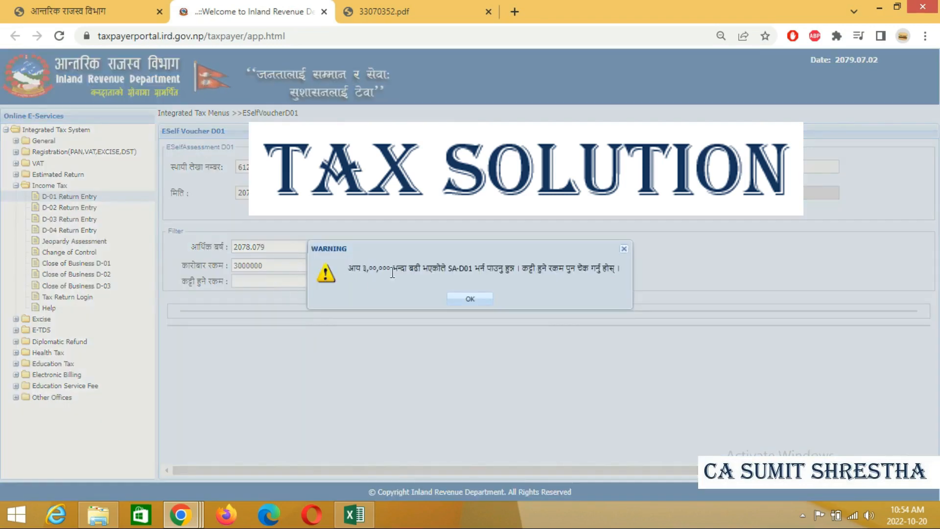
# - Close the income warning and change the deductible amount to 2700000, then submit the figures
pyautogui.click(477, 308)
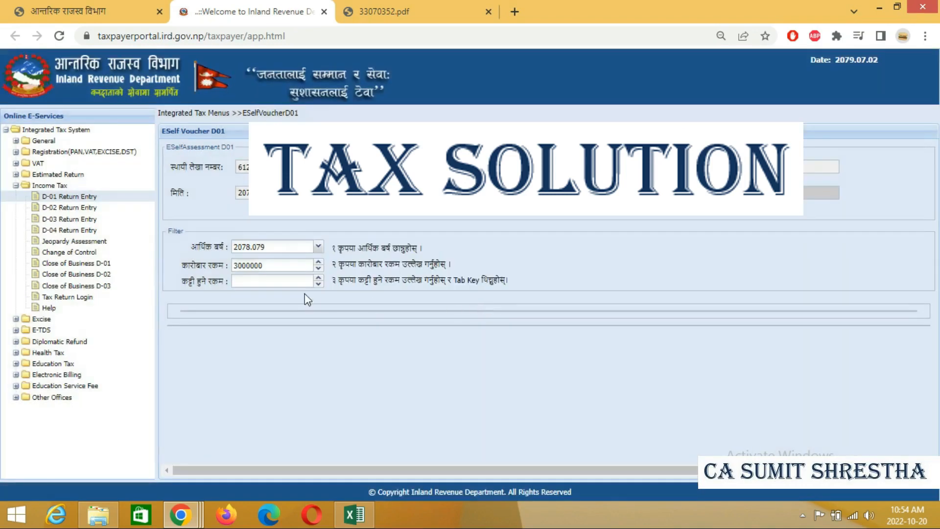
pyautogui.click(281, 281)
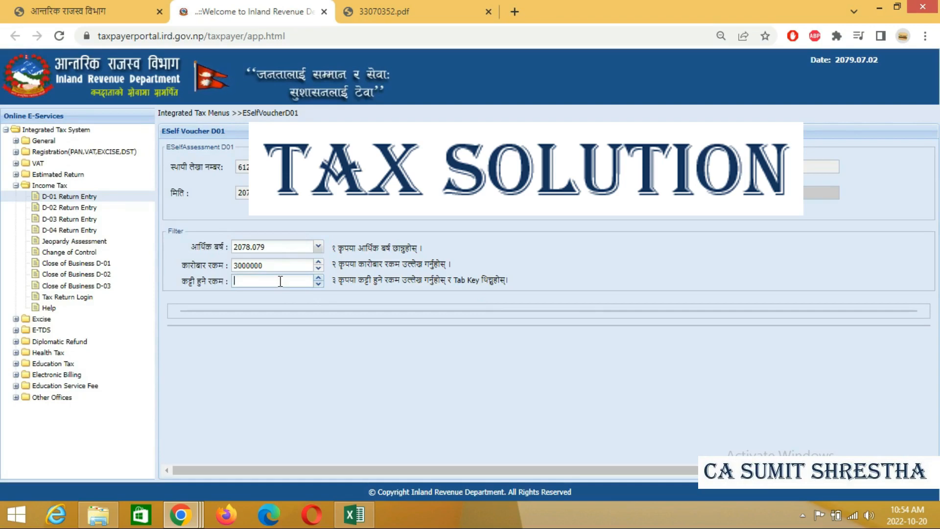
pyautogui.write('2700000')
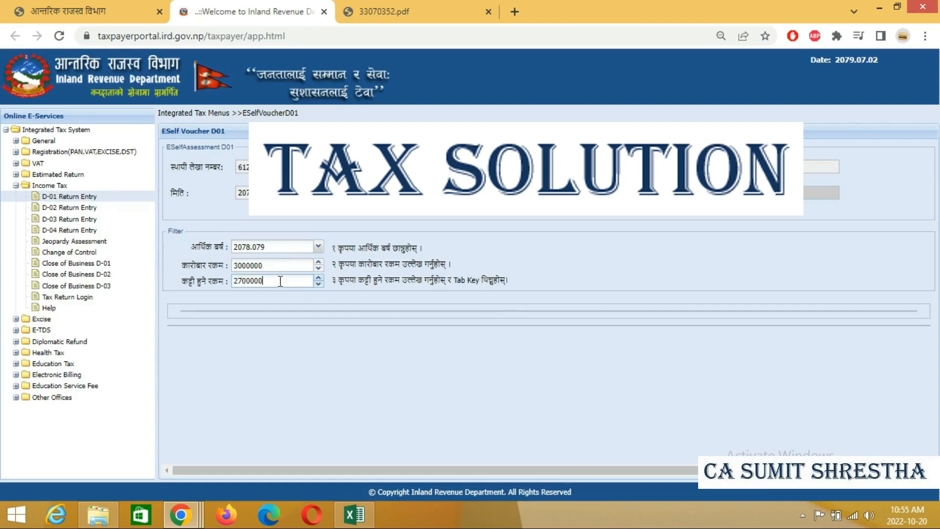
pyautogui.press('Tab')
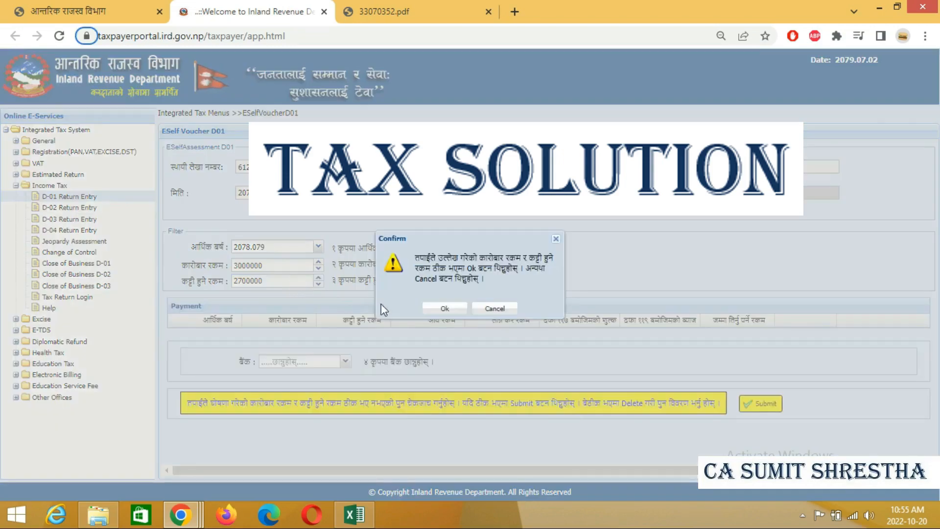
# - Confirm the figures and acknowledge the info message to add the 1976.54 payment row
pyautogui.click(443, 308)
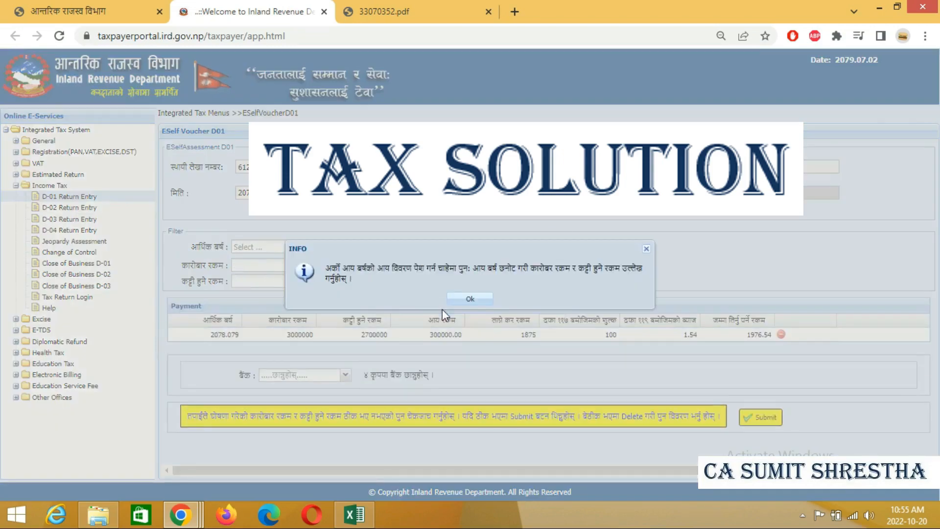
pyautogui.click(468, 300)
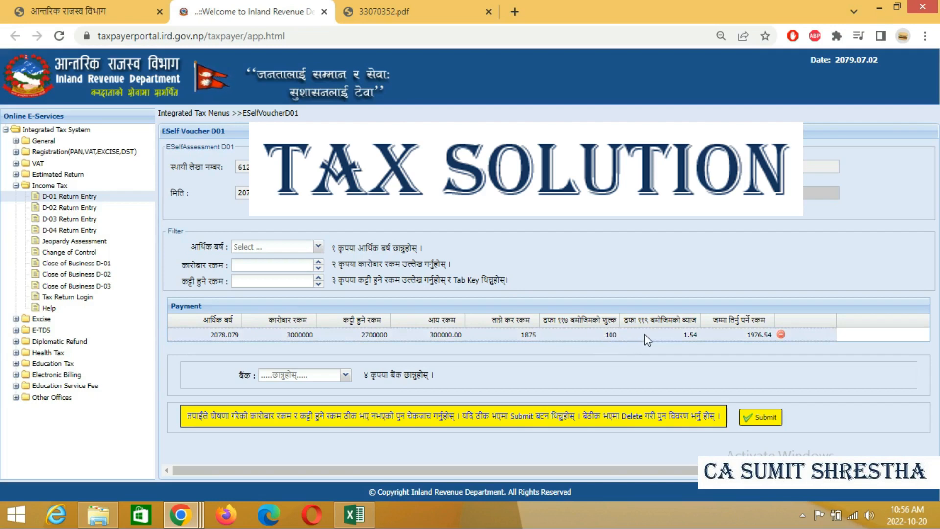
# - Select नेपाल बैंक लिमिटेड as the bank and submit the D-01 voucher liability
pyautogui.click(344, 376)
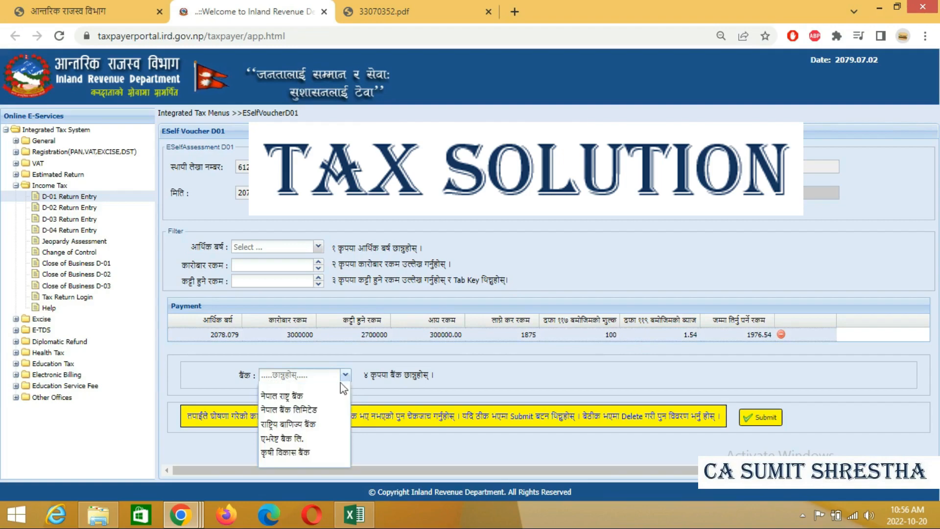
pyautogui.click(310, 411)
pyautogui.click(759, 422)
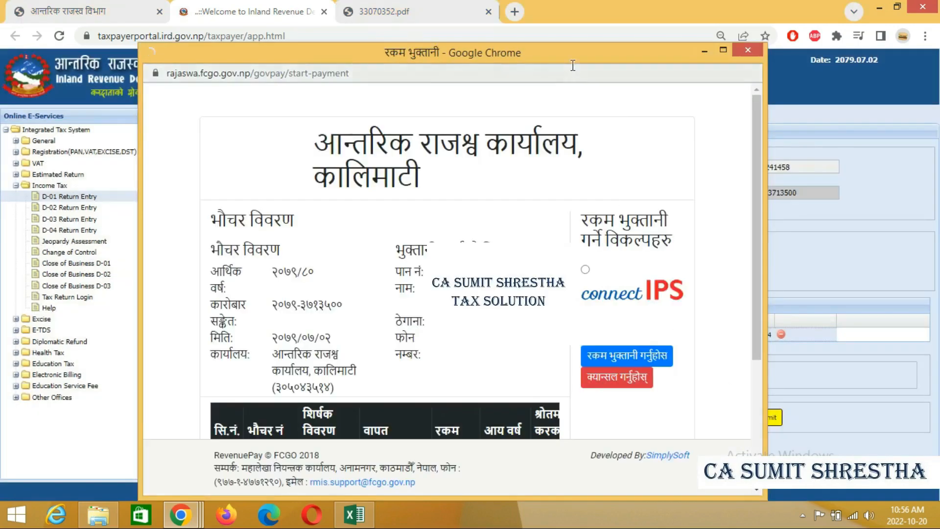
# - Choose connectIPS as the payment method on RevenuePay and proceed to pay the voucher
pyautogui.moveTo(561, 52); pyautogui.dragTo(559, 26)
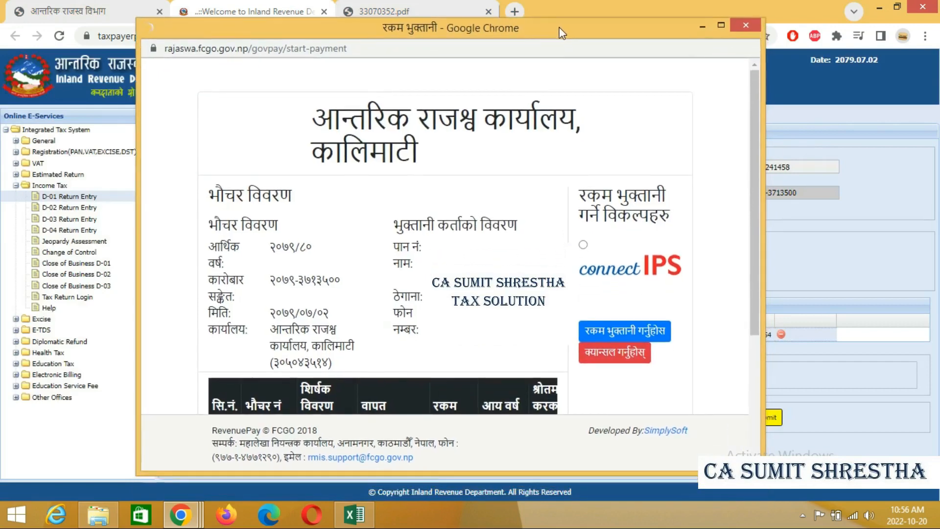
pyautogui.click(583, 248)
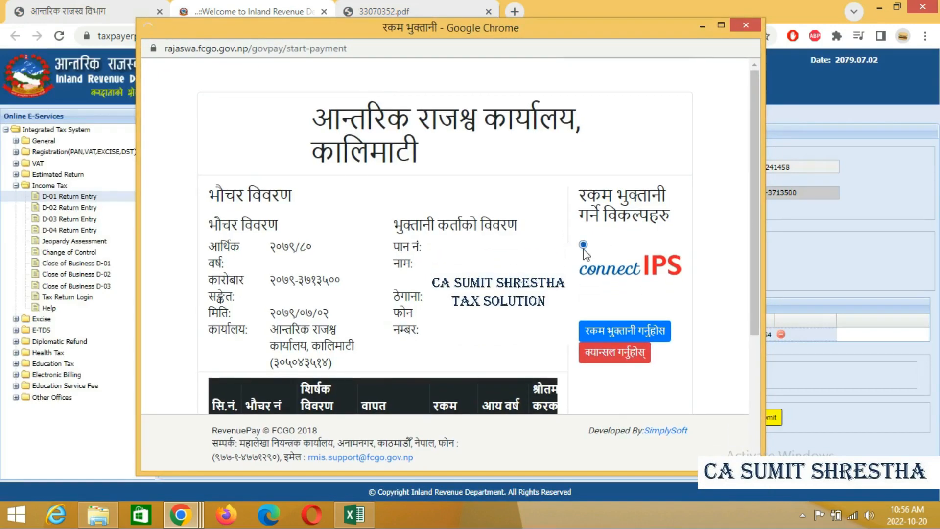
pyautogui.click(605, 334)
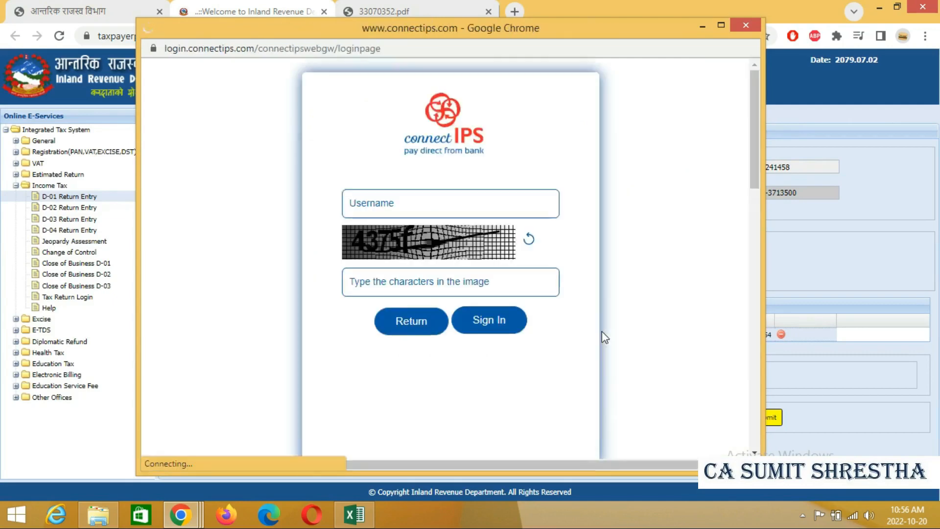
# - Sign in to connectIPS with the username and captcha to reach the NPR 1,976.54 payment
pyautogui.click(460, 199)
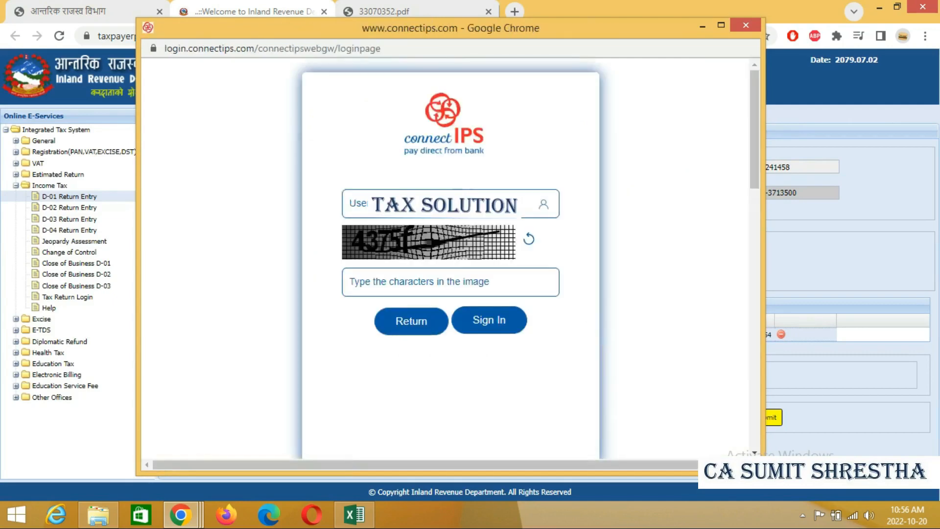
pyautogui.write('SUM')
pyautogui.write('43')
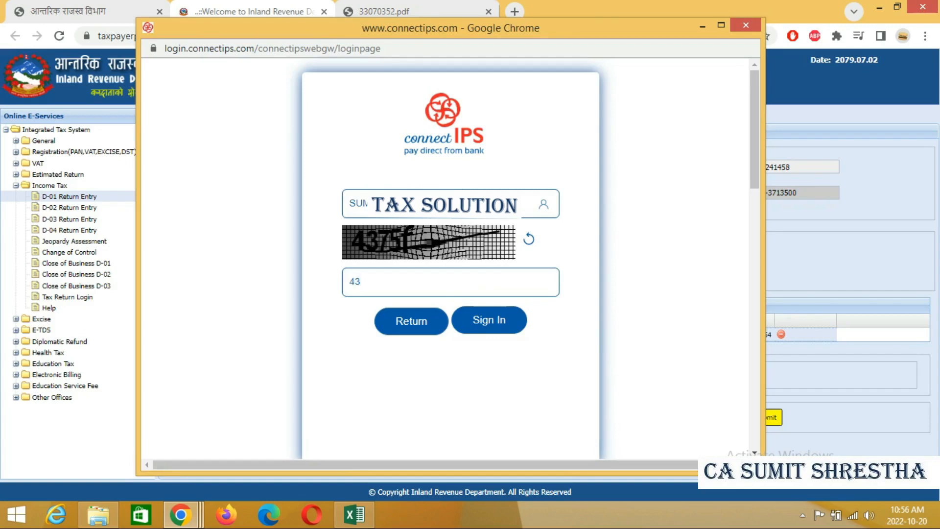
pyautogui.write('75')
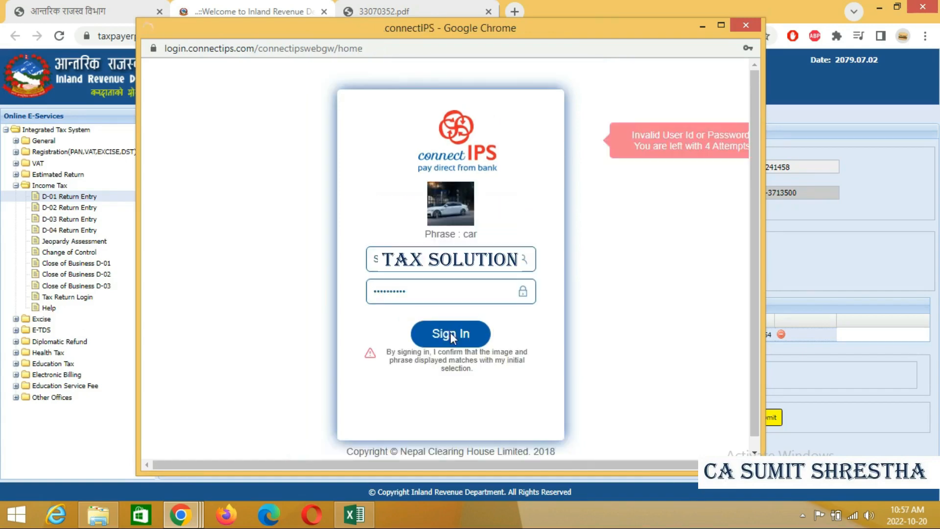
pyautogui.click(450, 332)
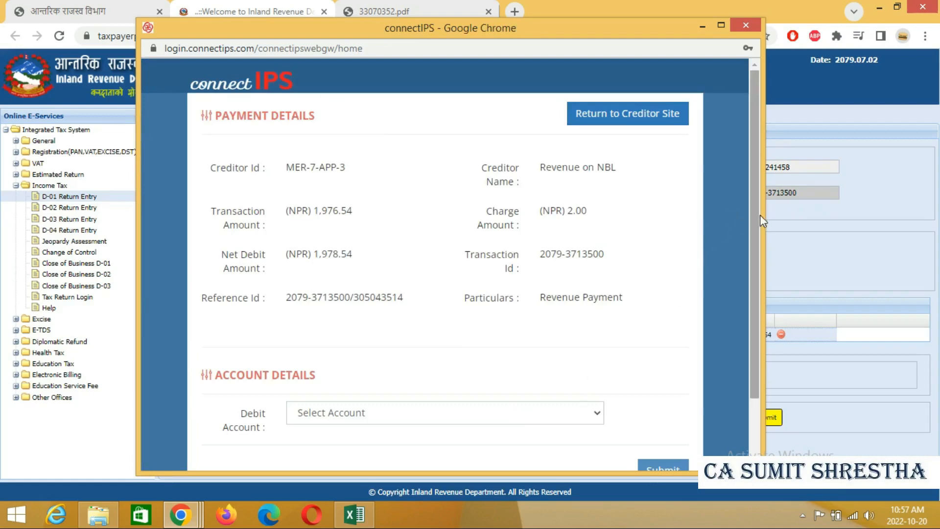
# - Scroll the connectIPS payment details, then minimize that window to return to the D01 voucher
pyautogui.moveTo(754, 216); pyautogui.dragTo(753, 247)
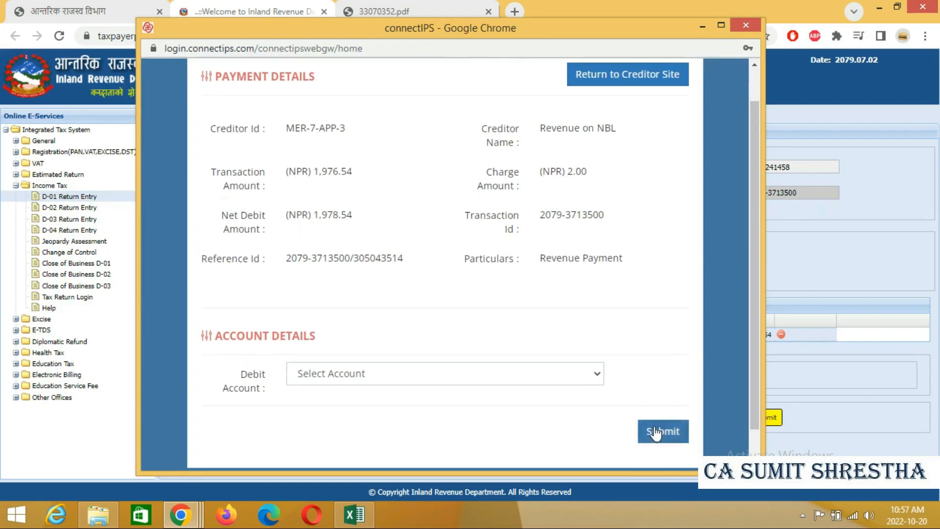
pyautogui.click(702, 29)
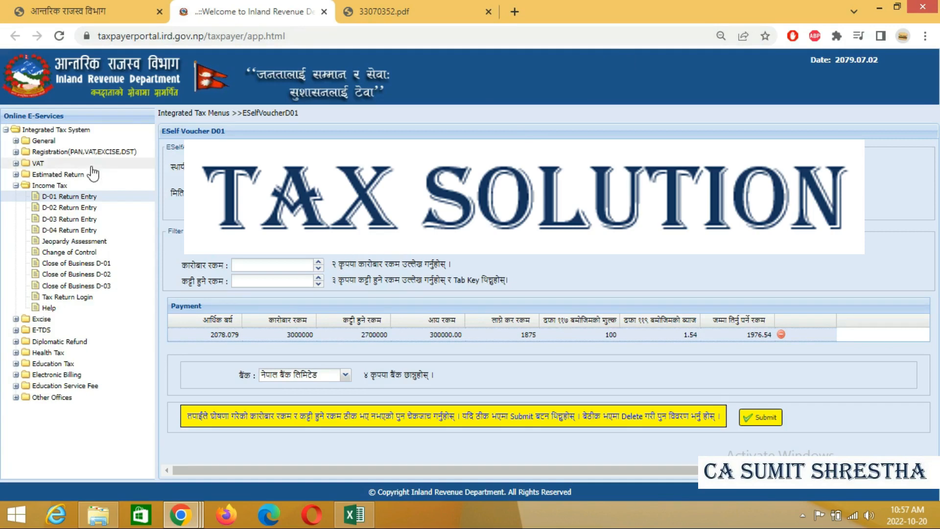
# - Log in under General > Taxpayer Login, using the PAN as username, plus the password
pyautogui.click(16, 141)
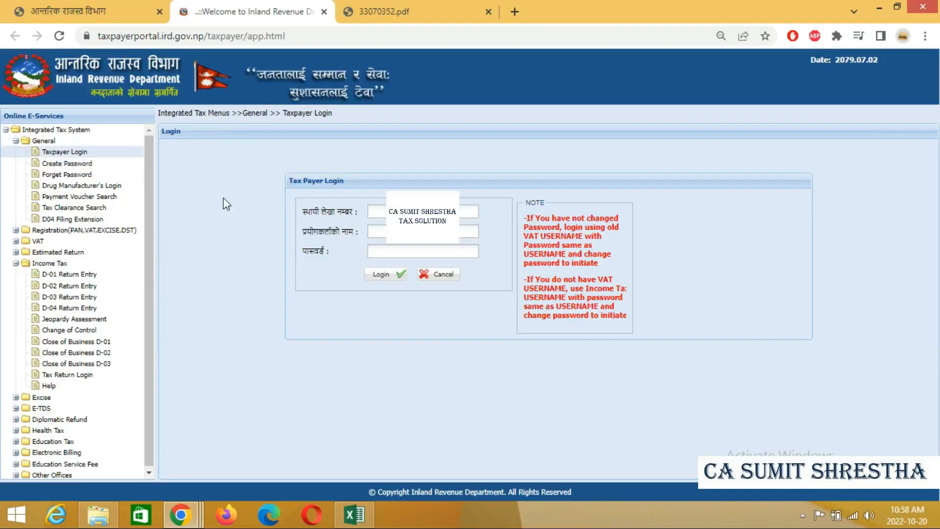
pyautogui.click(378, 212)
pyautogui.hotkey('ctrl', 'a')
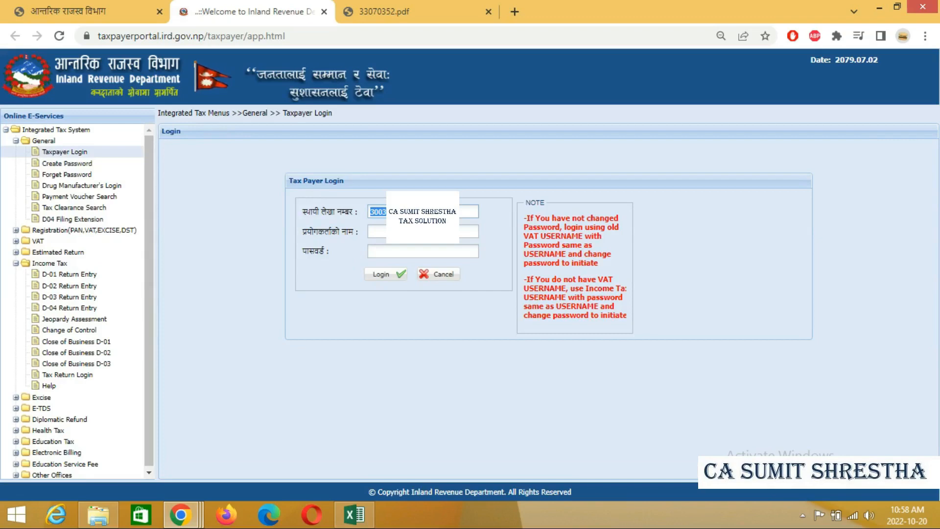
pyautogui.hotkey('ctrl', 'c')
pyautogui.press('Tab')
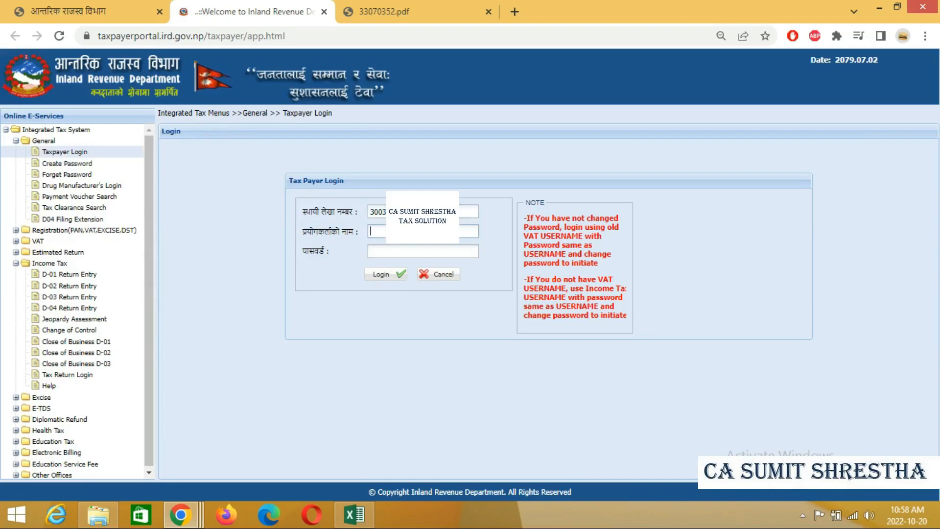
pyautogui.hotkey('ctrl', 'v')
pyautogui.press('Tab')
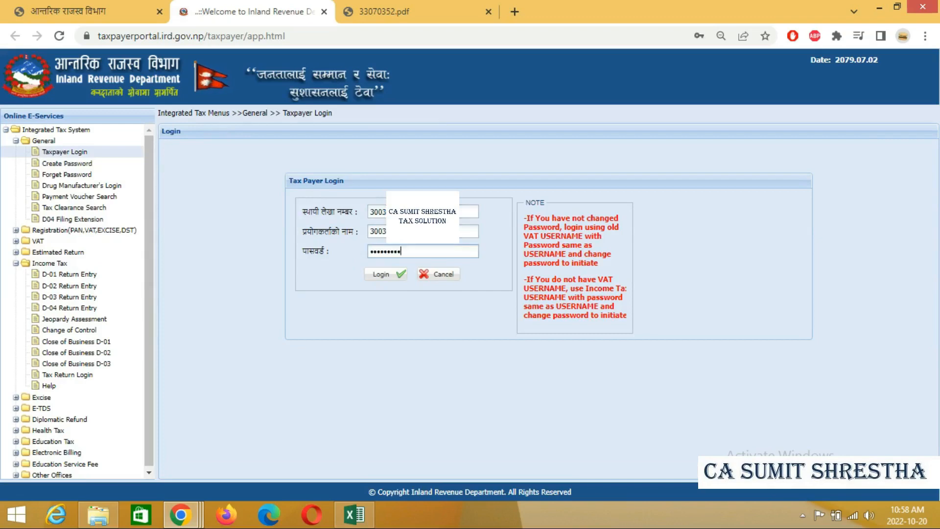
pyautogui.click(381, 275)
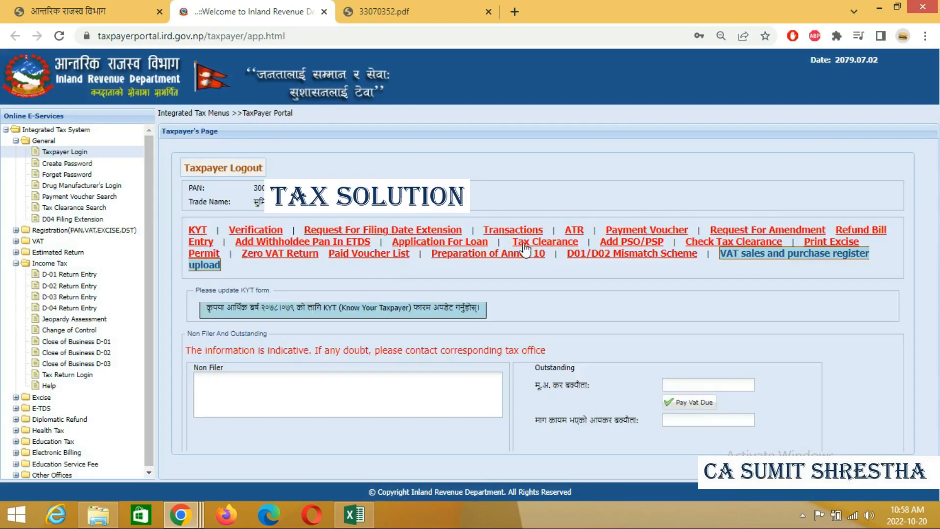
# - On Tax Clearance, select fiscal year 2078.079 and print the clearance, confirming with Yes
pyautogui.click(542, 244)
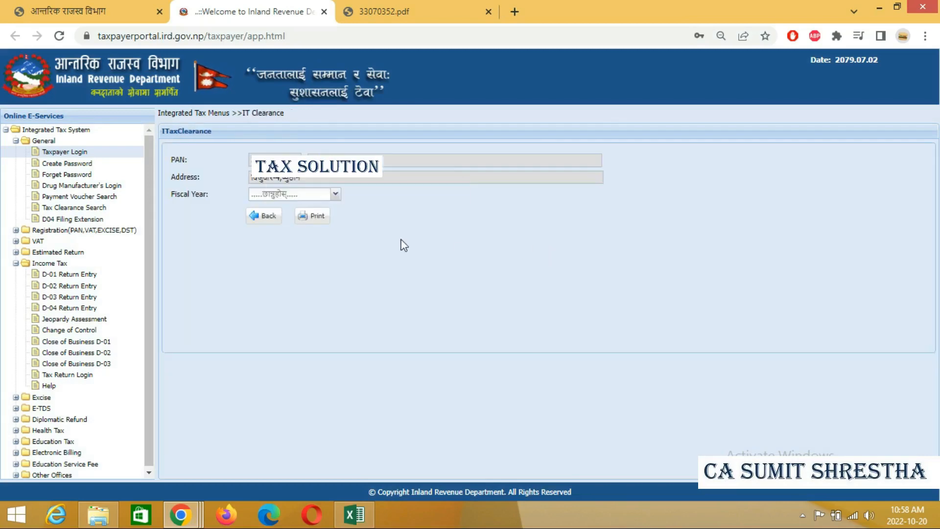
pyautogui.click(336, 196)
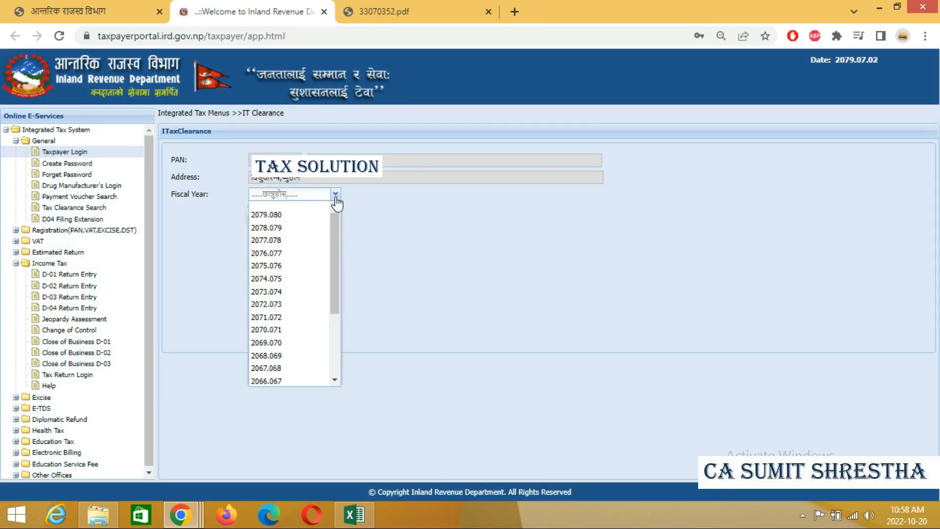
pyautogui.click(305, 229)
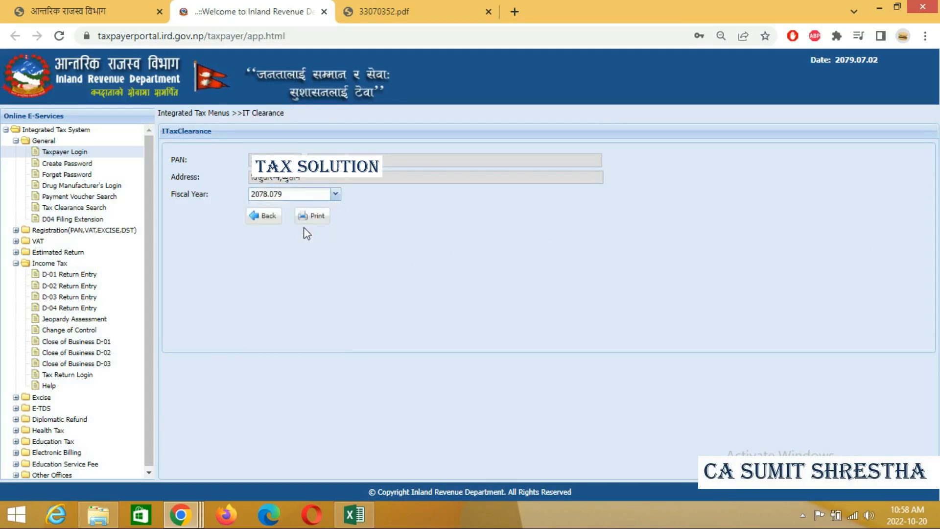
pyautogui.click(318, 216)
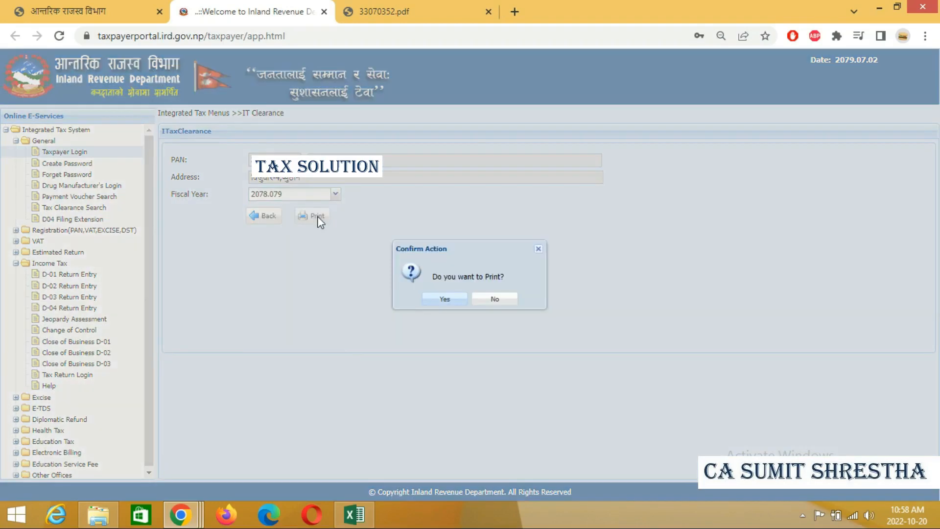
pyautogui.click(445, 299)
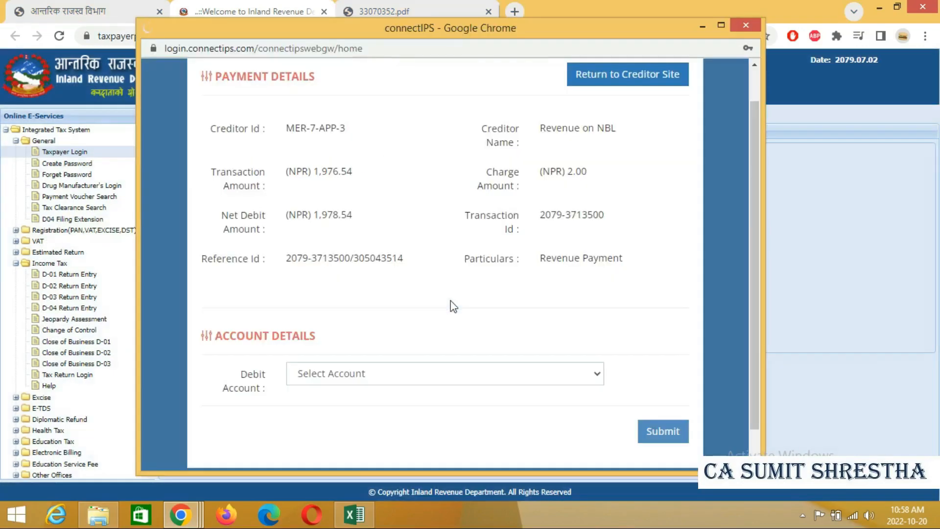